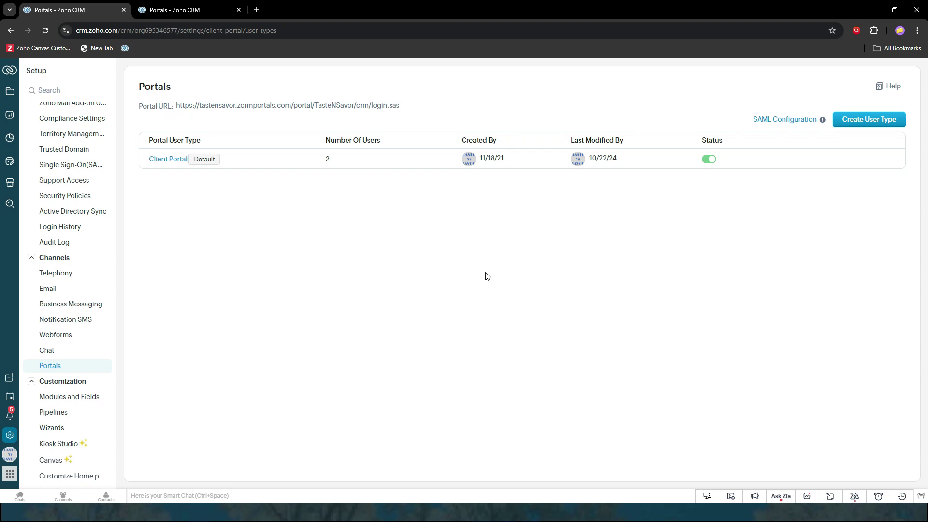
Step: Keep the Quotes tab condition on Quote Stage as Draft, Delivered or Confirmed and confirm it
{"action": "left_click", "coordinate": [191, 17]}
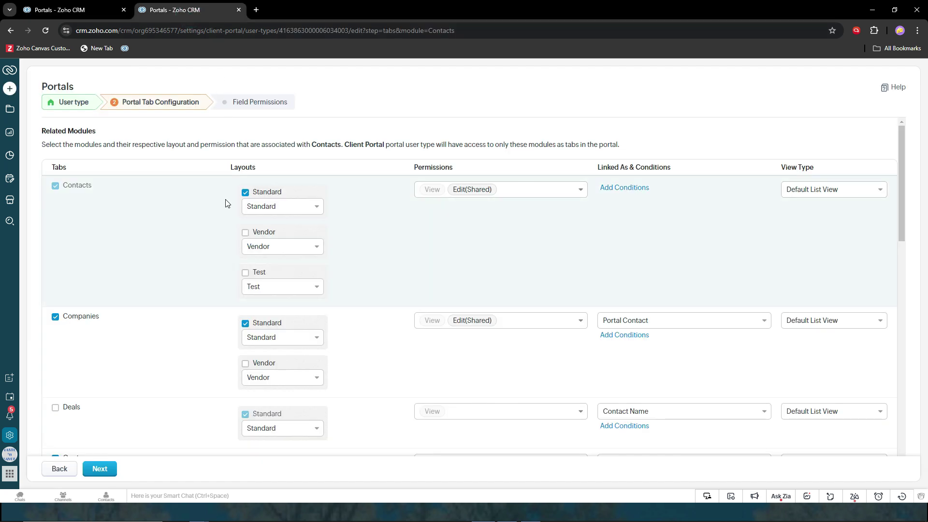
{"action": "scroll", "coordinate": [195, 339], "scroll_direction": "down", "scroll_amount": 1}
{"action": "scroll", "coordinate": [195, 339], "scroll_direction": "down", "scroll_amount": 1}
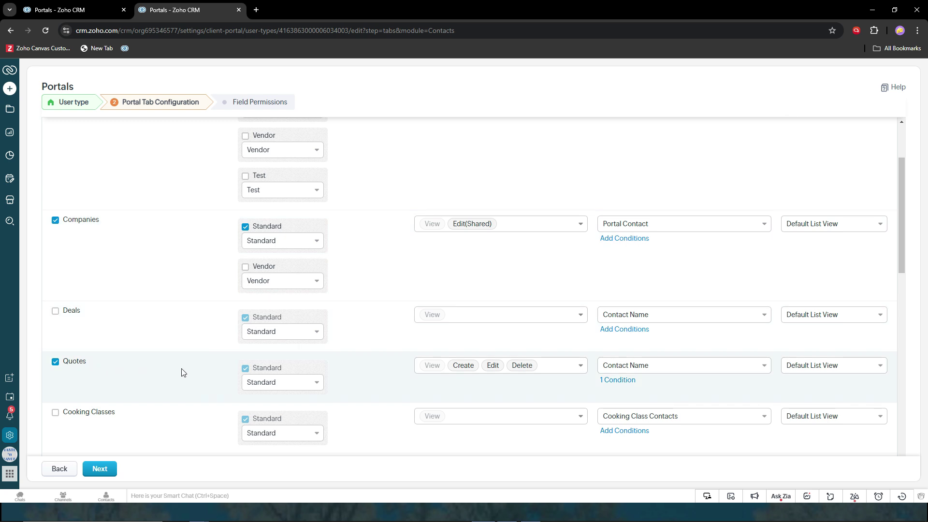
{"action": "left_click", "coordinate": [619, 382]}
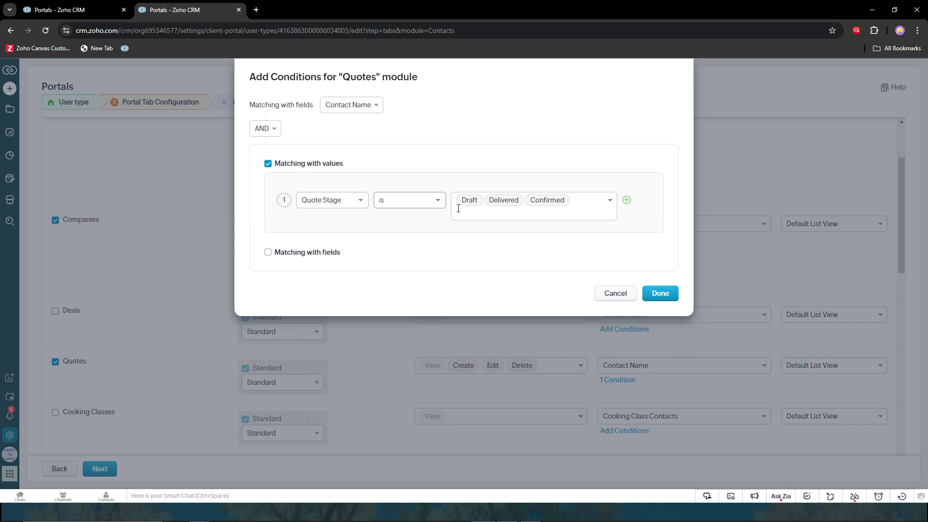
{"action": "mouse_move", "coordinate": [546, 201]}
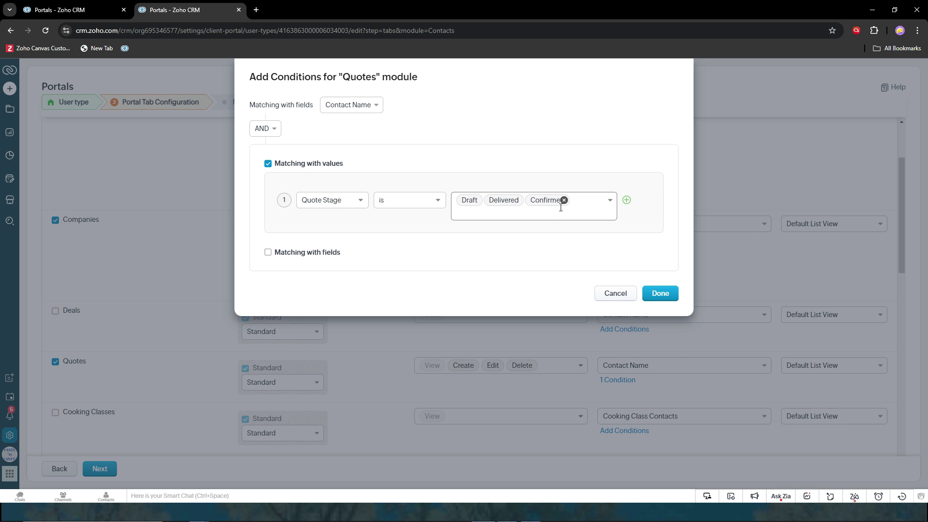
{"action": "left_click", "coordinate": [662, 295]}
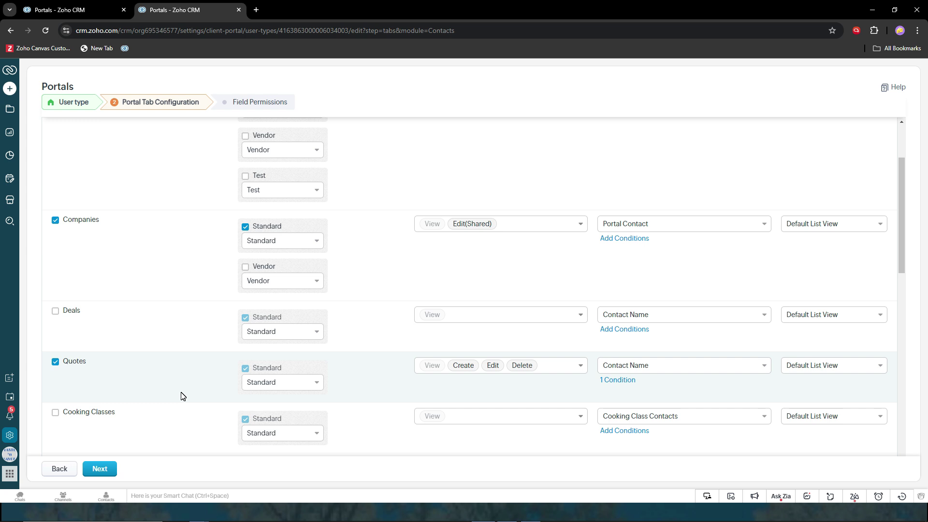
{"action": "scroll", "coordinate": [181, 396], "scroll_direction": "down", "scroll_amount": 1}
{"action": "scroll", "coordinate": [181, 396], "scroll_direction": "down", "scroll_amount": 2}
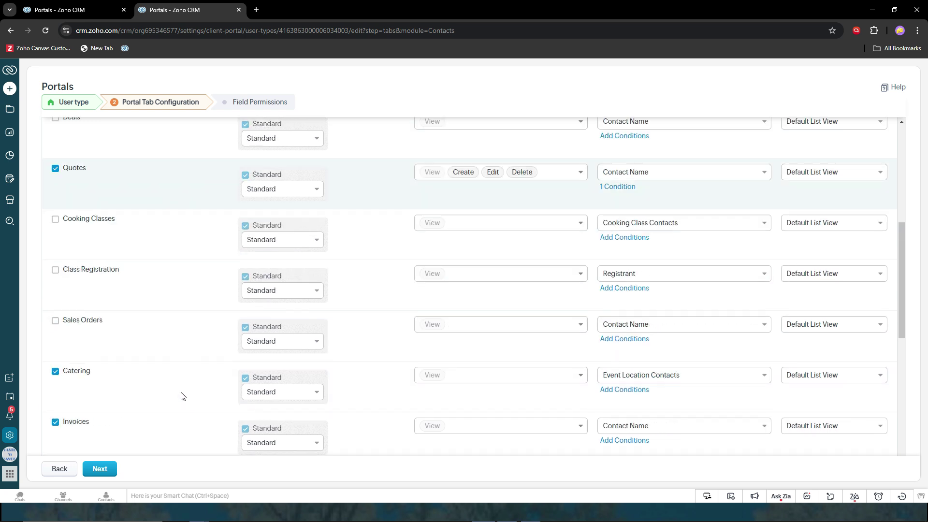
{"action": "scroll", "coordinate": [181, 397], "scroll_direction": "down", "scroll_amount": 2}
{"action": "scroll", "coordinate": [182, 396], "scroll_direction": "down", "scroll_amount": 2}
{"action": "scroll", "coordinate": [182, 396], "scroll_direction": "down", "scroll_amount": 2}
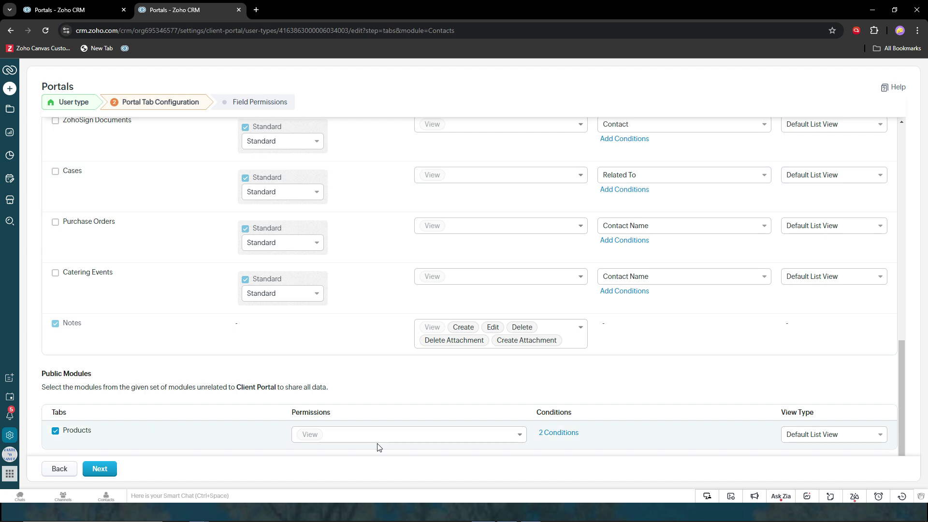
Step: Confirm Products conditions: Sales Start Date before and Sales End Date after the contact's Event Date
{"action": "left_click", "coordinate": [562, 434]}
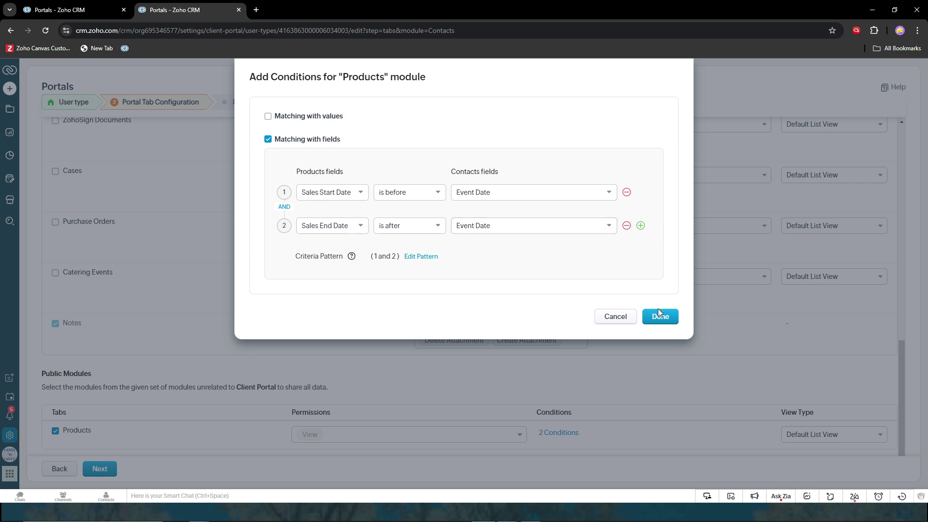
{"action": "left_click", "coordinate": [666, 320]}
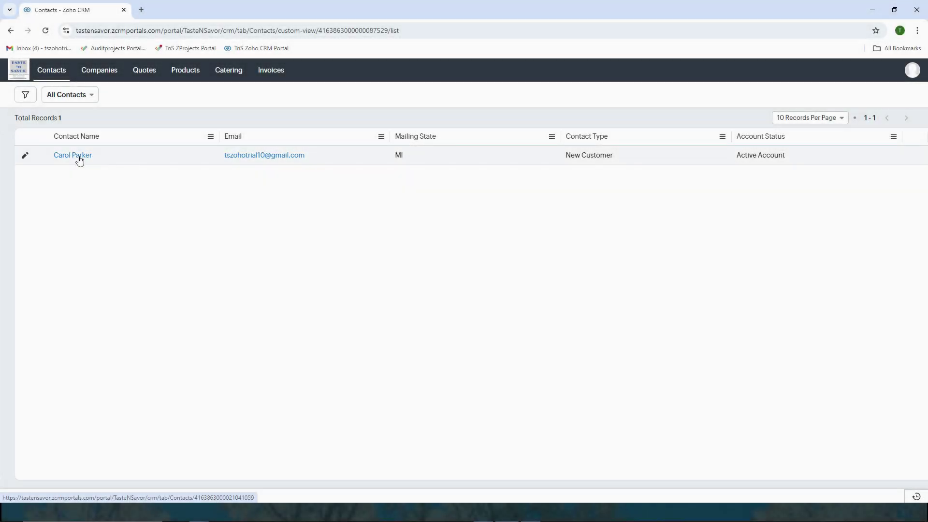
{"action": "left_click", "coordinate": [79, 156]}
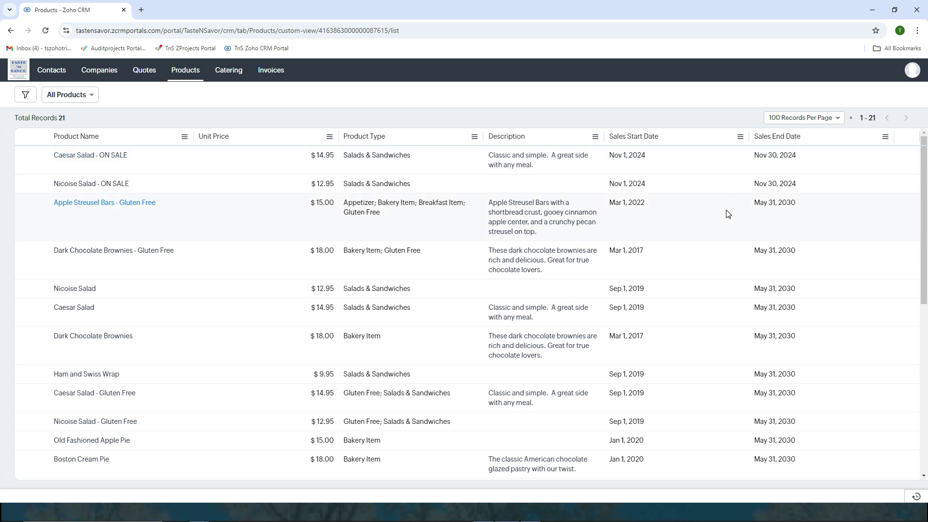
{"action": "scroll", "coordinate": [727, 214], "scroll_direction": "down", "scroll_amount": 1}
{"action": "scroll", "coordinate": [727, 216], "scroll_direction": "down", "scroll_amount": 3}
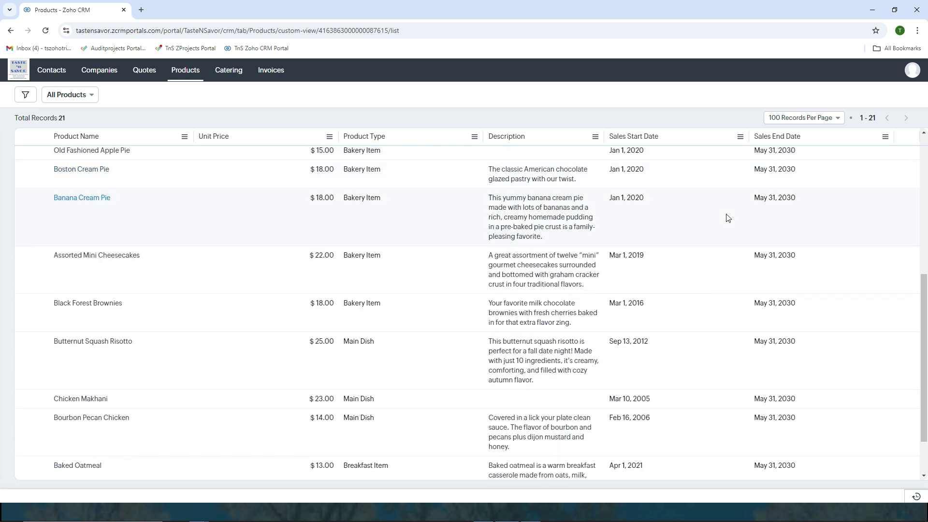
{"action": "scroll", "coordinate": [727, 217], "scroll_direction": "down", "scroll_amount": 1}
{"action": "scroll", "coordinate": [728, 219], "scroll_direction": "up", "scroll_amount": 2}
{"action": "scroll", "coordinate": [728, 218], "scroll_direction": "up", "scroll_amount": 3}
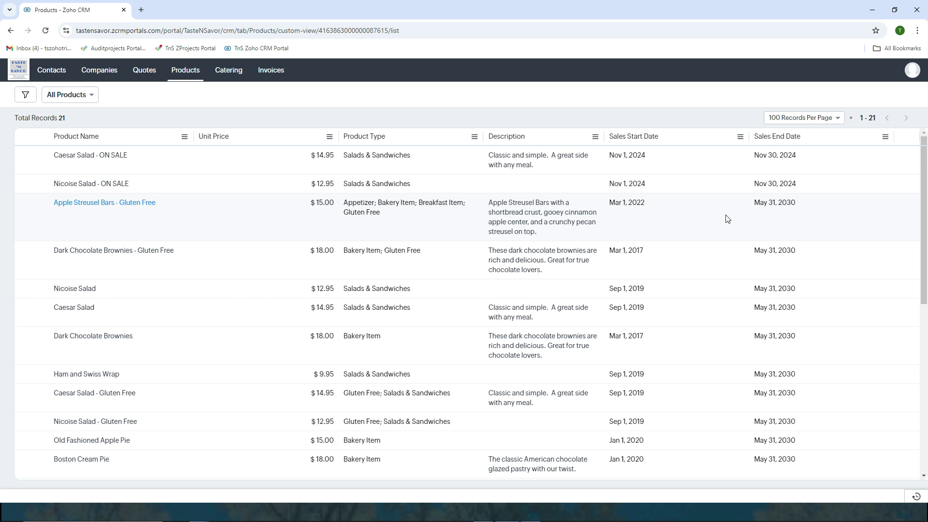
{"action": "left_click", "coordinate": [148, 71]}
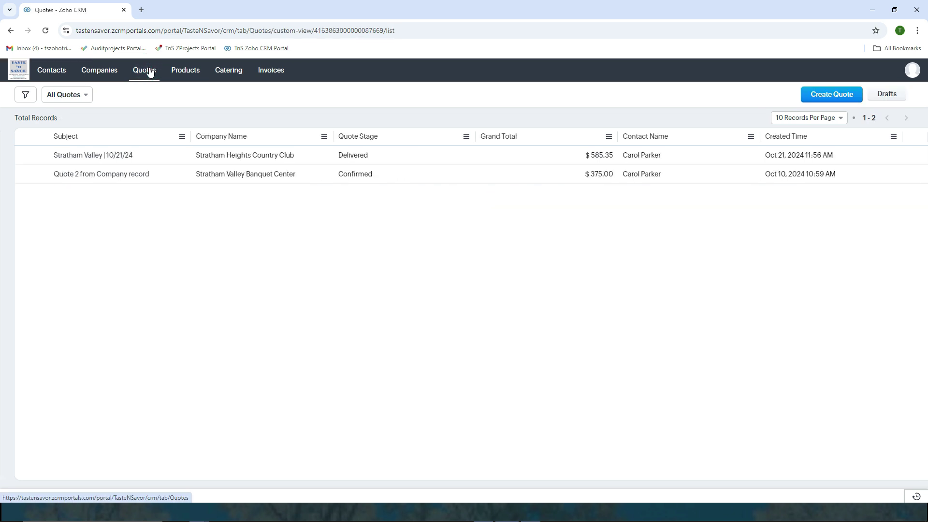
Step: Start a new quote 'test' for Stratham Heights Country Club
{"action": "left_click", "coordinate": [835, 95]}
{"action": "type", "text": "t"}
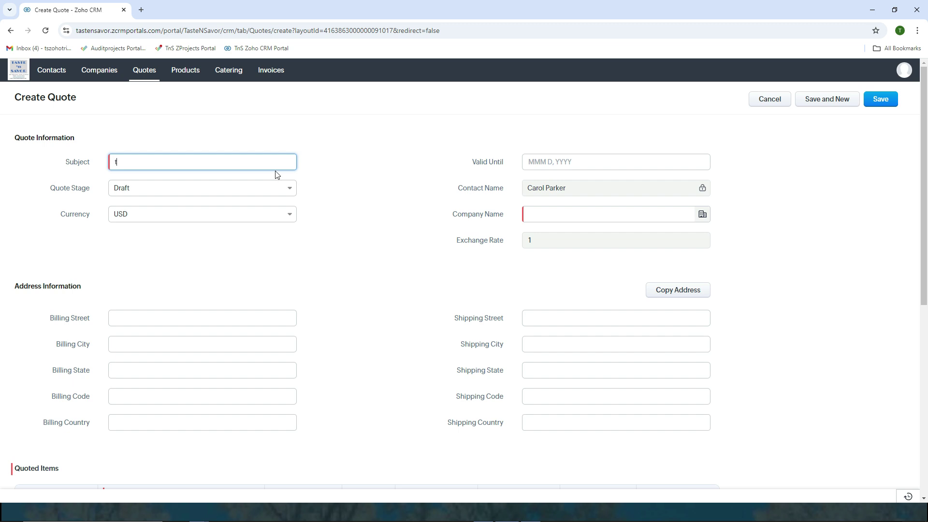
{"action": "type", "text": "est"}
{"action": "left_click", "coordinate": [555, 215]}
{"action": "left_click", "coordinate": [571, 233]}
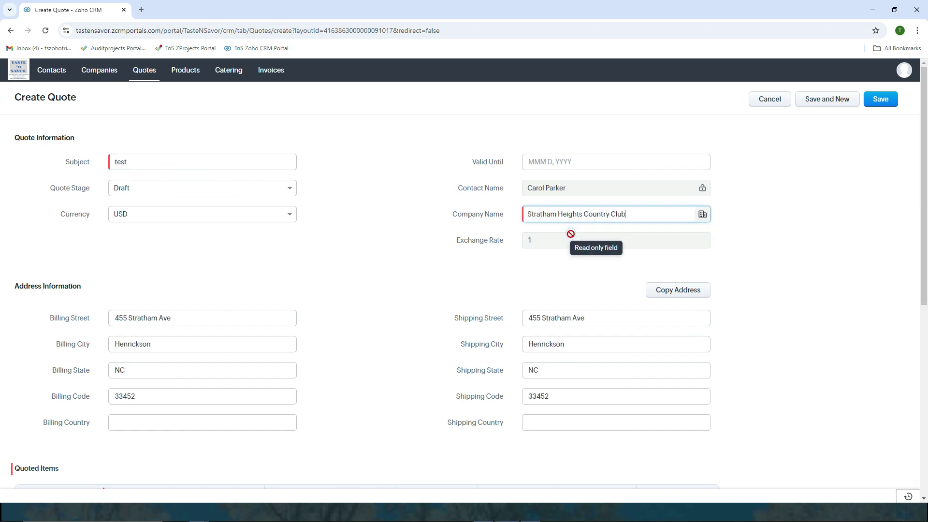
{"action": "scroll", "coordinate": [402, 331], "scroll_direction": "down", "scroll_amount": 5}
Step: Add Nicoise Salad (A17865) at $12.95 as the quoted item and save the quote
{"action": "left_click", "coordinate": [197, 174]}
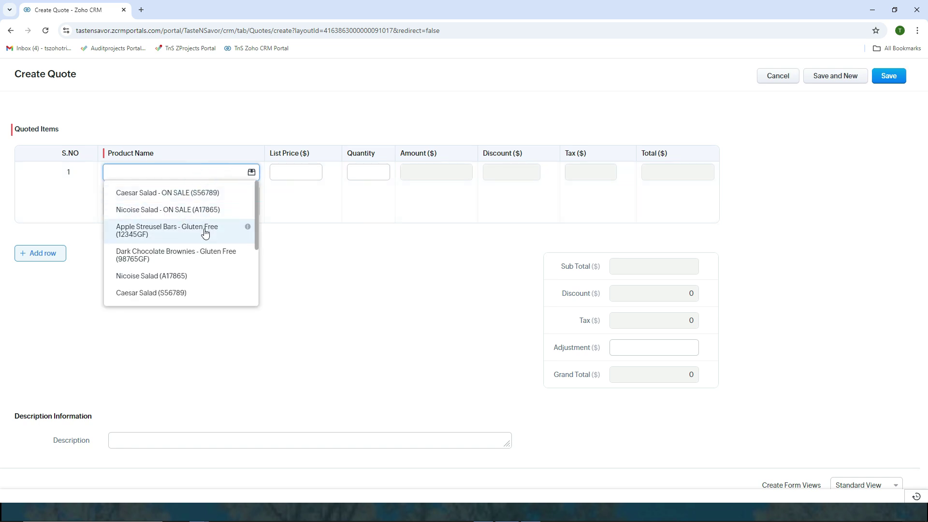
{"action": "scroll", "coordinate": [206, 232], "scroll_direction": "down", "scroll_amount": 3}
{"action": "scroll", "coordinate": [205, 237], "scroll_direction": "down", "scroll_amount": 3}
{"action": "scroll", "coordinate": [208, 243], "scroll_direction": "up", "scroll_amount": 3}
{"action": "scroll", "coordinate": [208, 244], "scroll_direction": "up", "scroll_amount": 2}
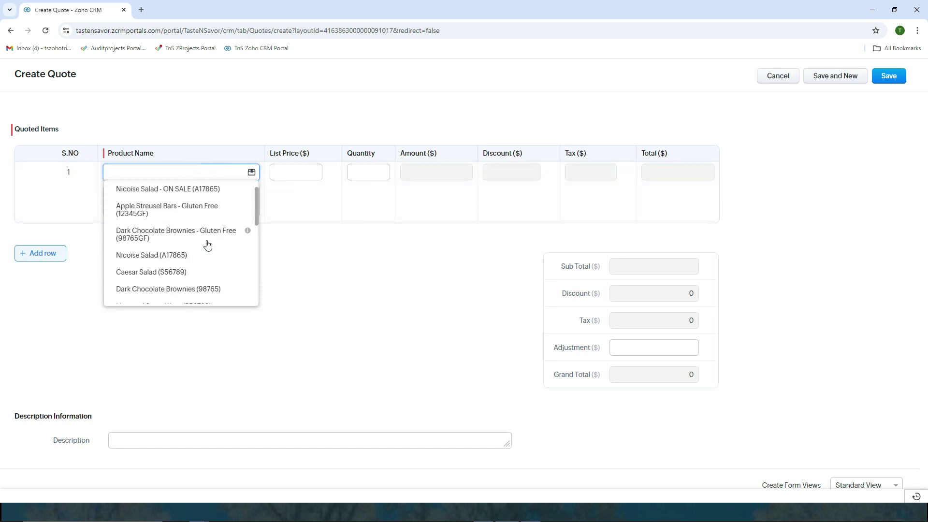
{"action": "left_click", "coordinate": [190, 254]}
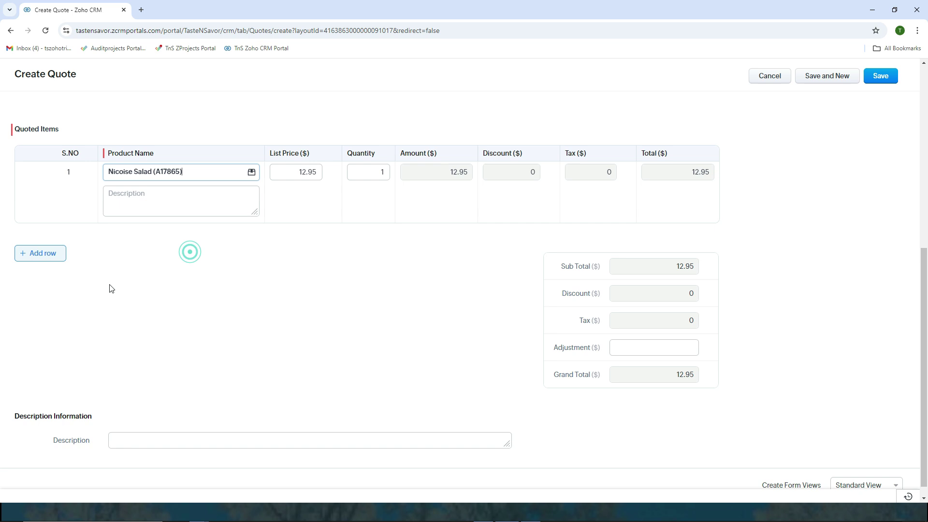
{"action": "left_click", "coordinate": [881, 75]}
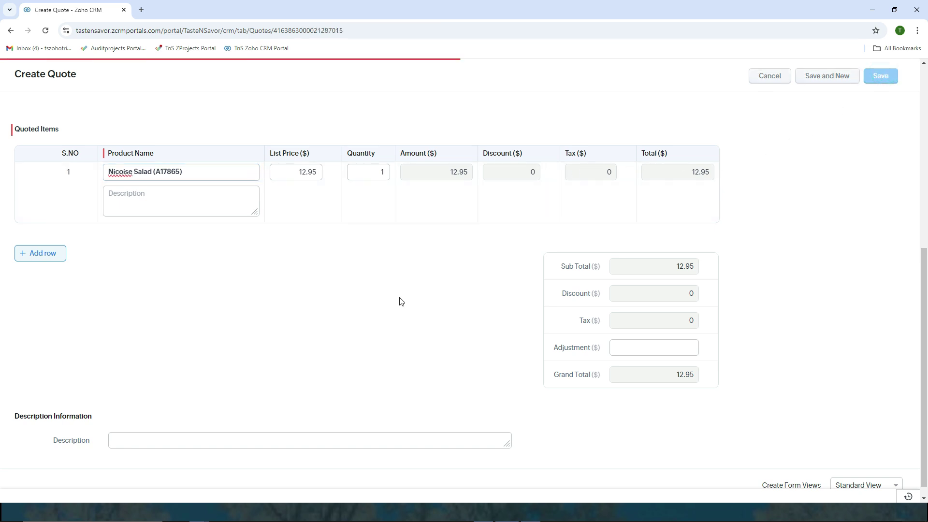